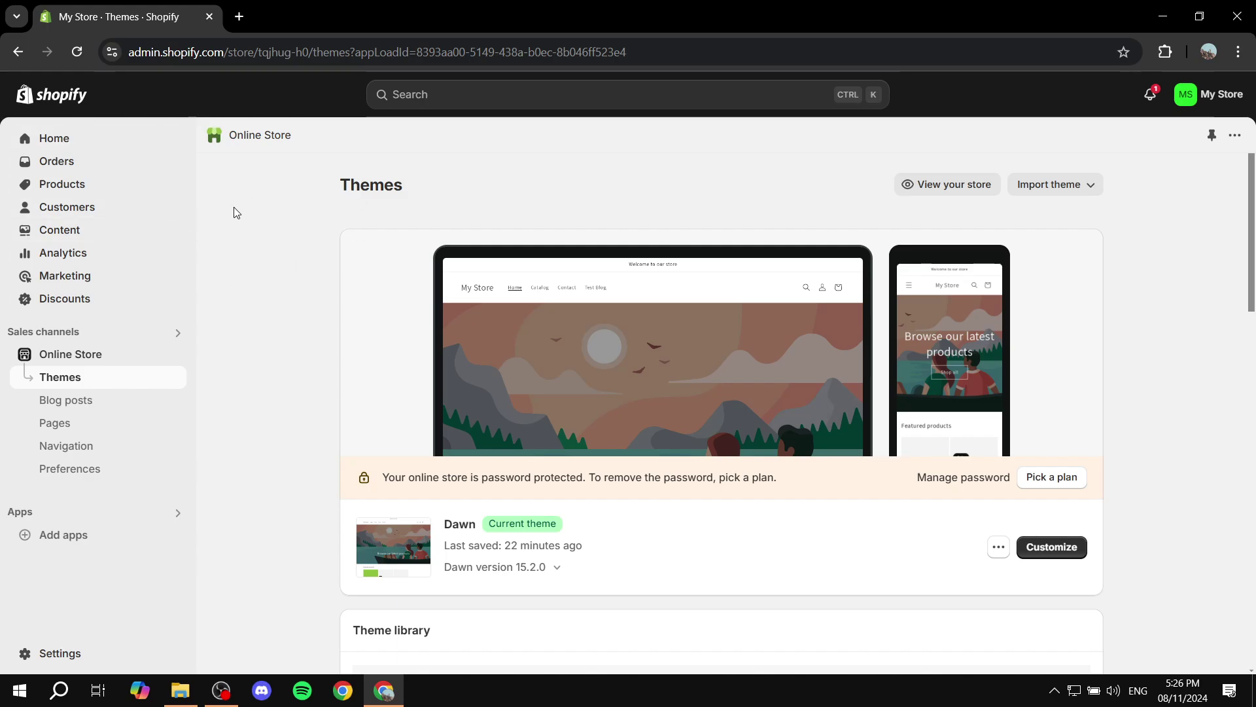
Review the store's plan and trial details in Settings, then close Settings
click(49, 653)
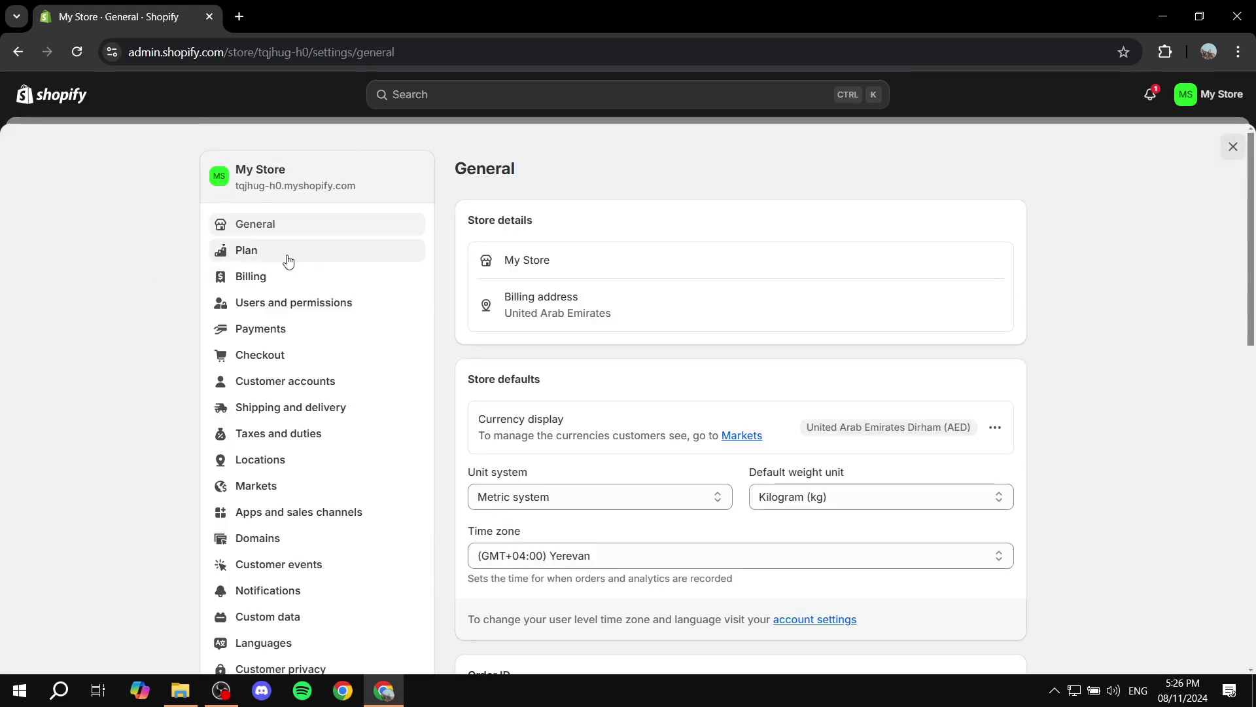
click(252, 255)
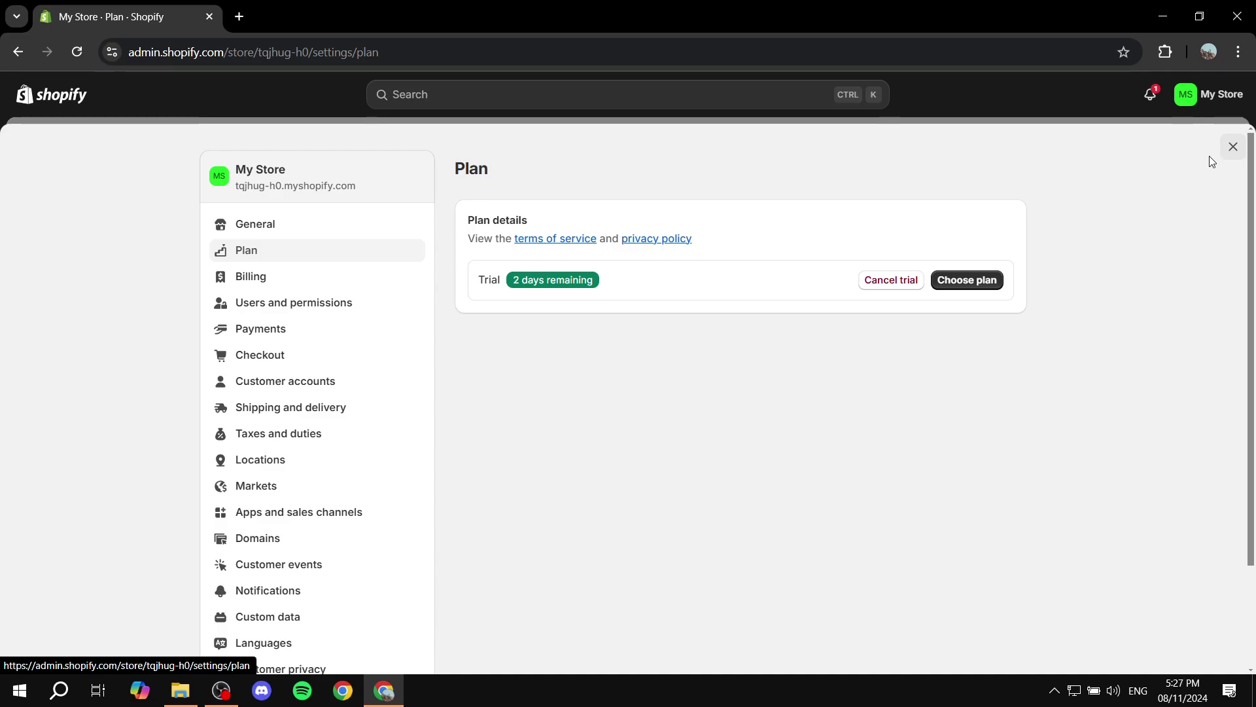
click(1233, 147)
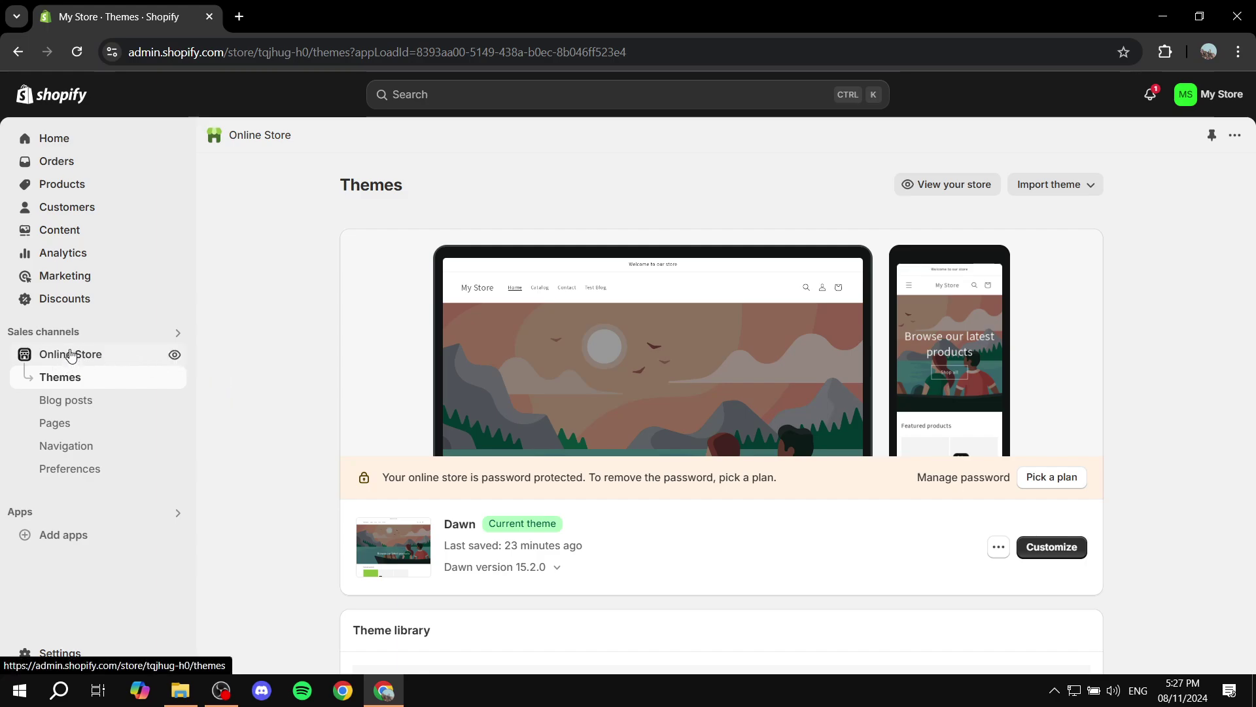
Open Online Store Preferences and scroll down to the Password protection section
click(83, 475)
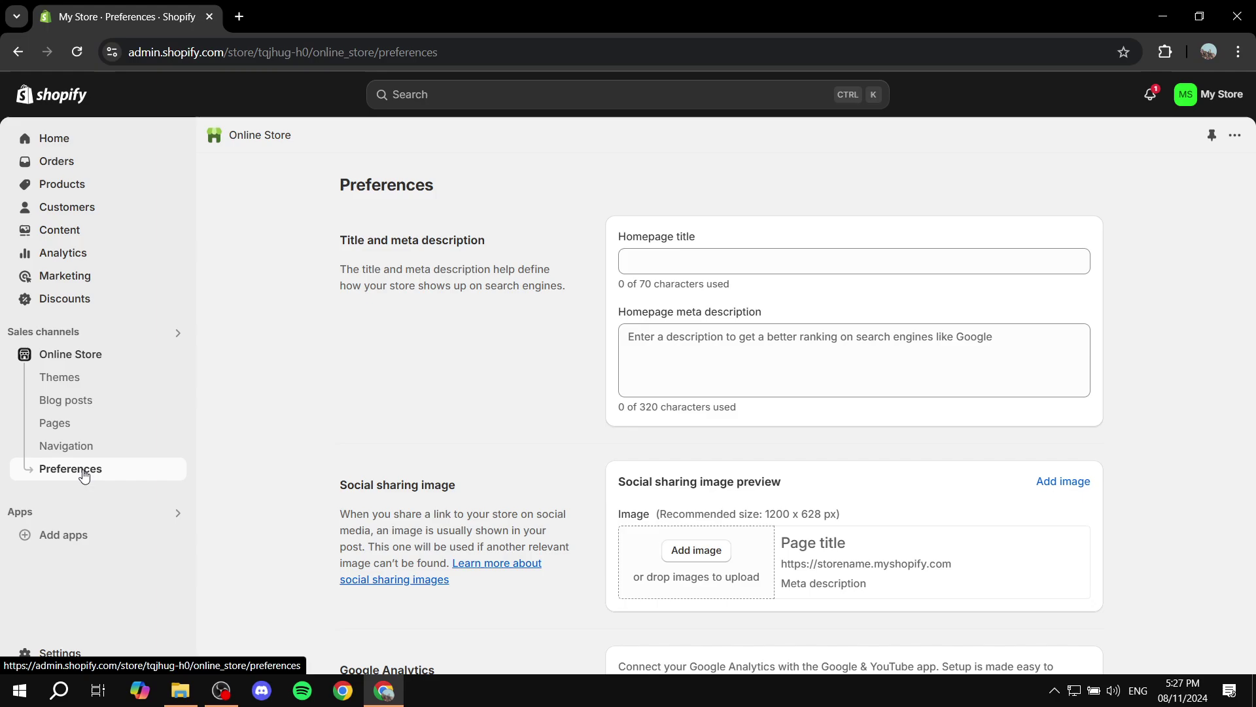
scroll(476, 323, down, 4)
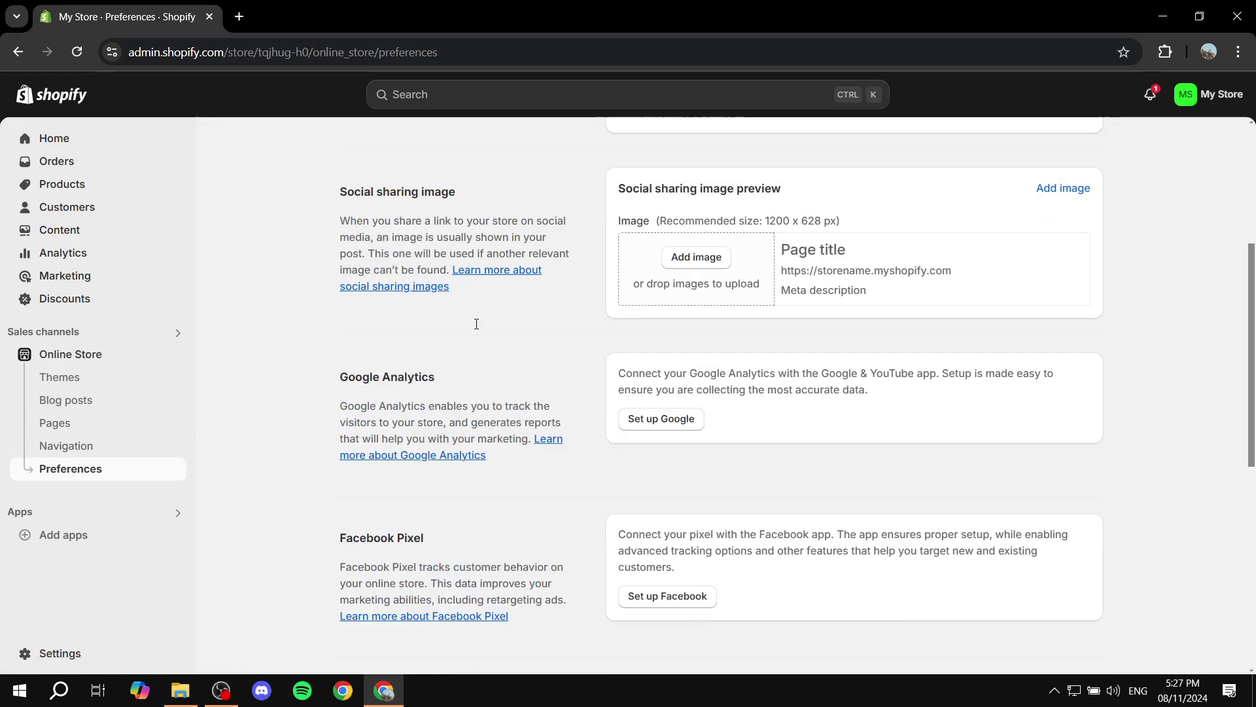
scroll(476, 324, down, 6)
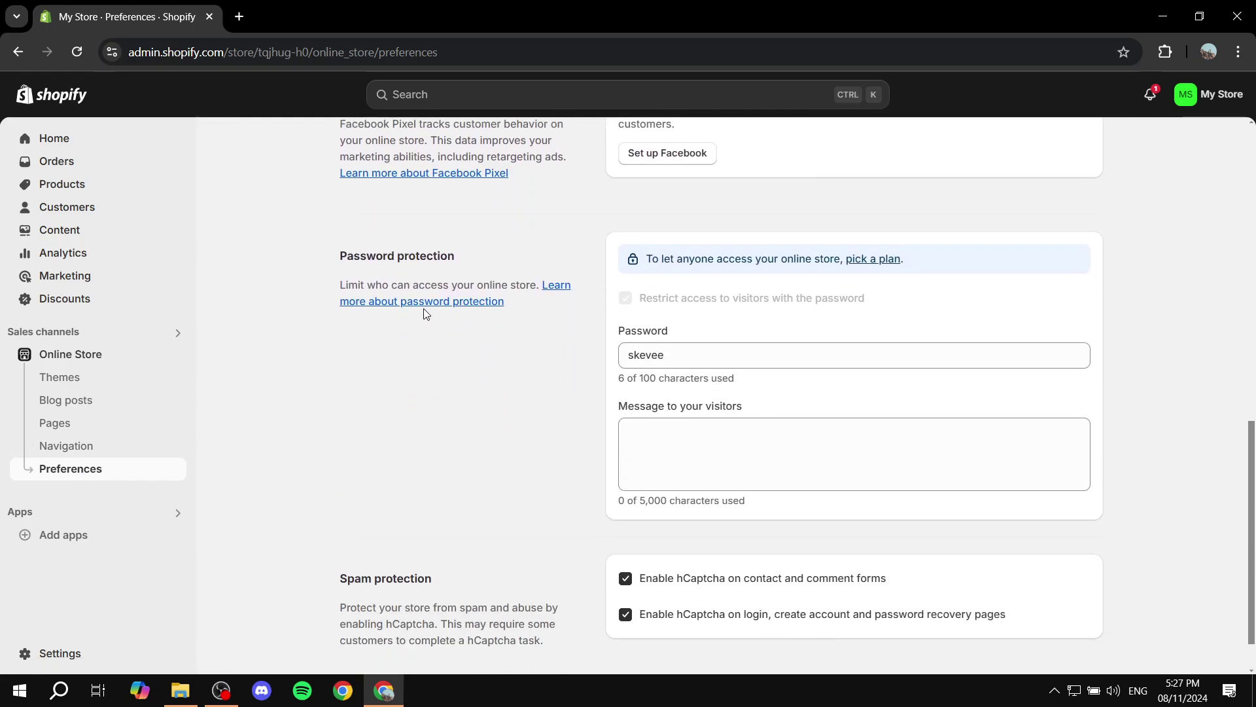
drag(340, 284, 473, 260)
click(321, 250)
click(654, 261)
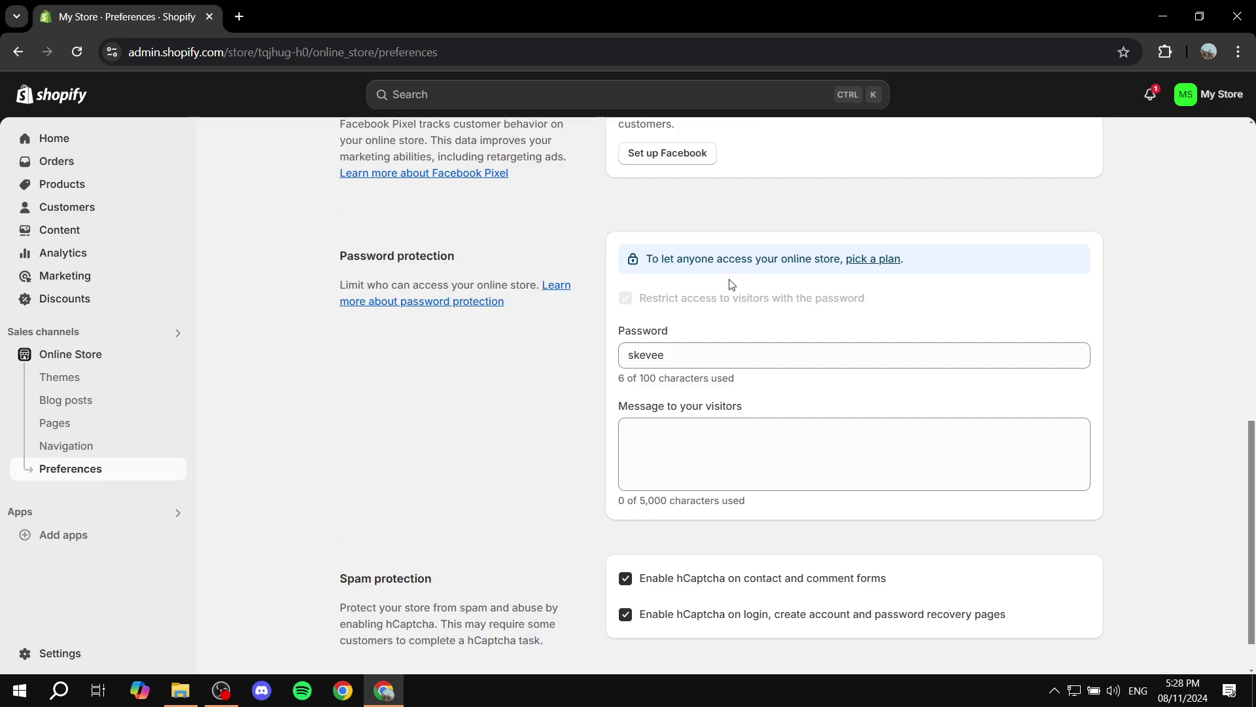
Select the current store password in the Password field for replacement
drag(640, 297, 884, 299)
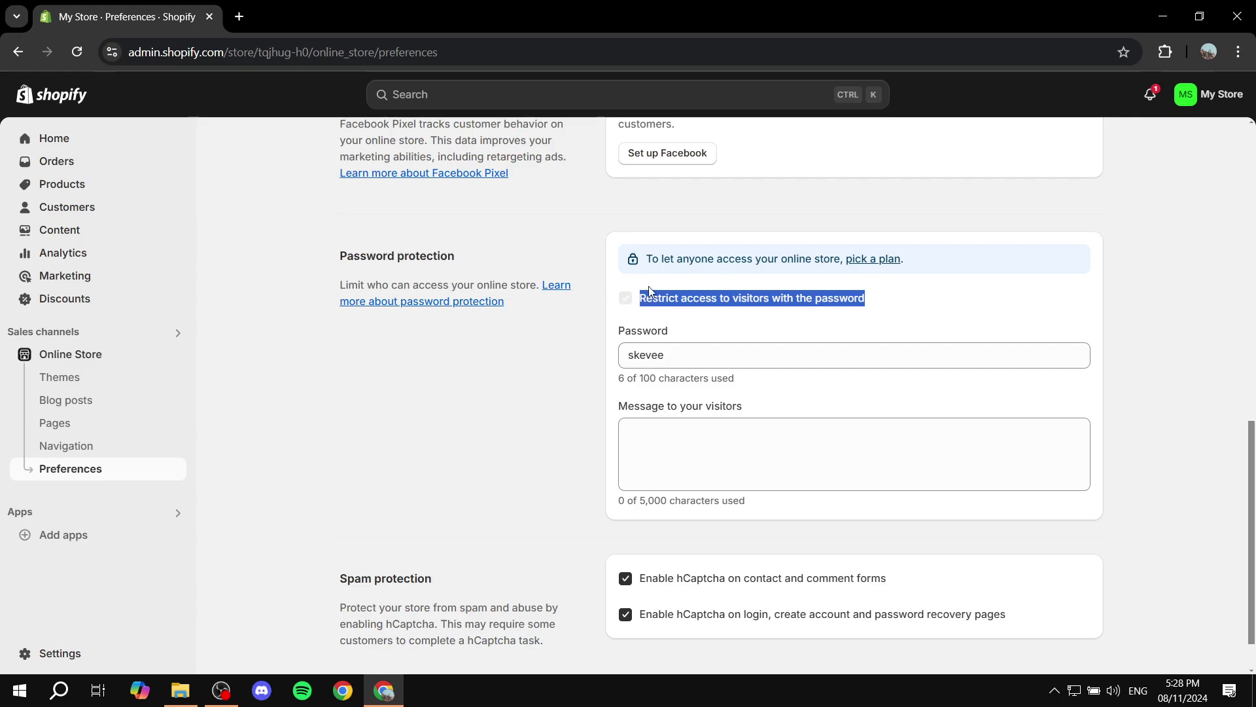
click(1018, 280)
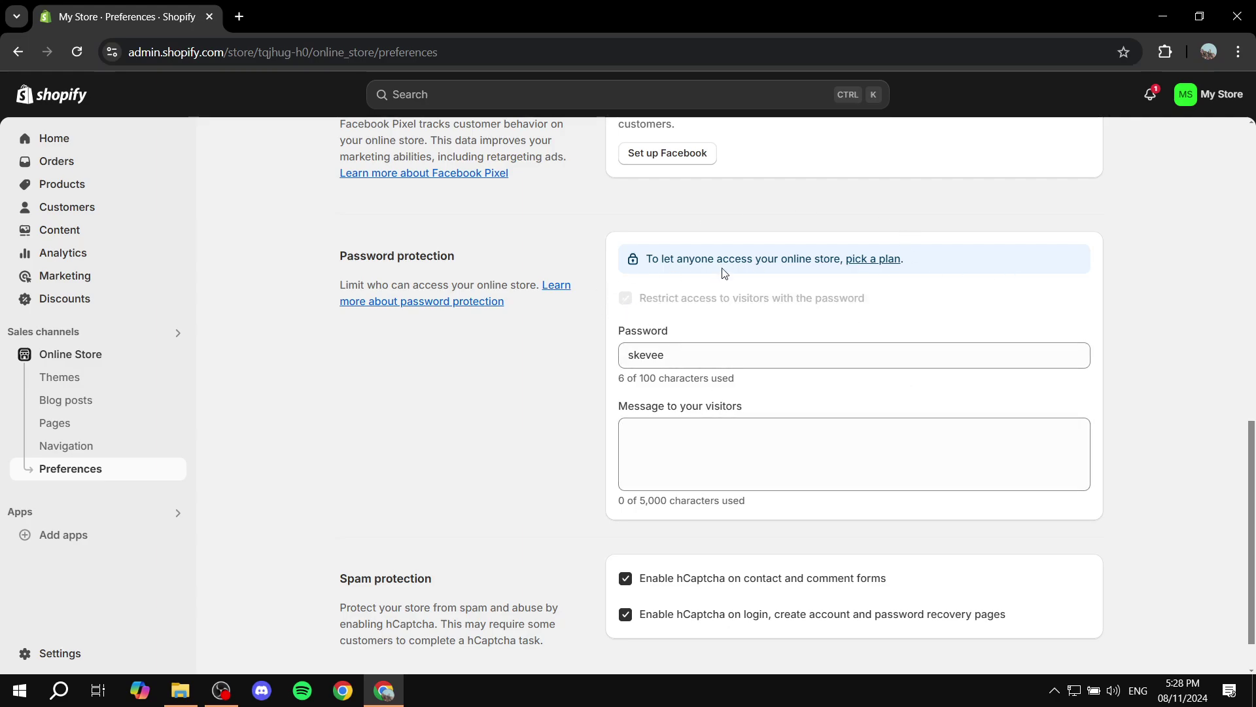
drag(671, 355, 579, 359)
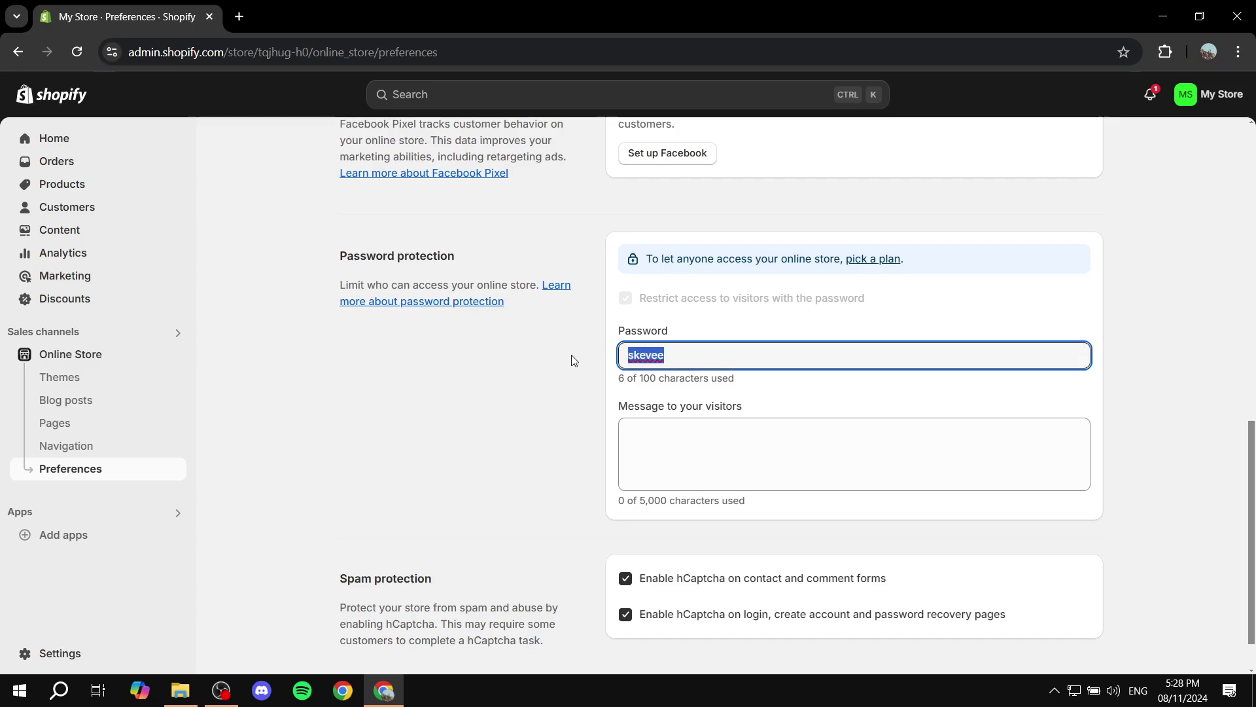
Replace the store password with a new password
text(1234)
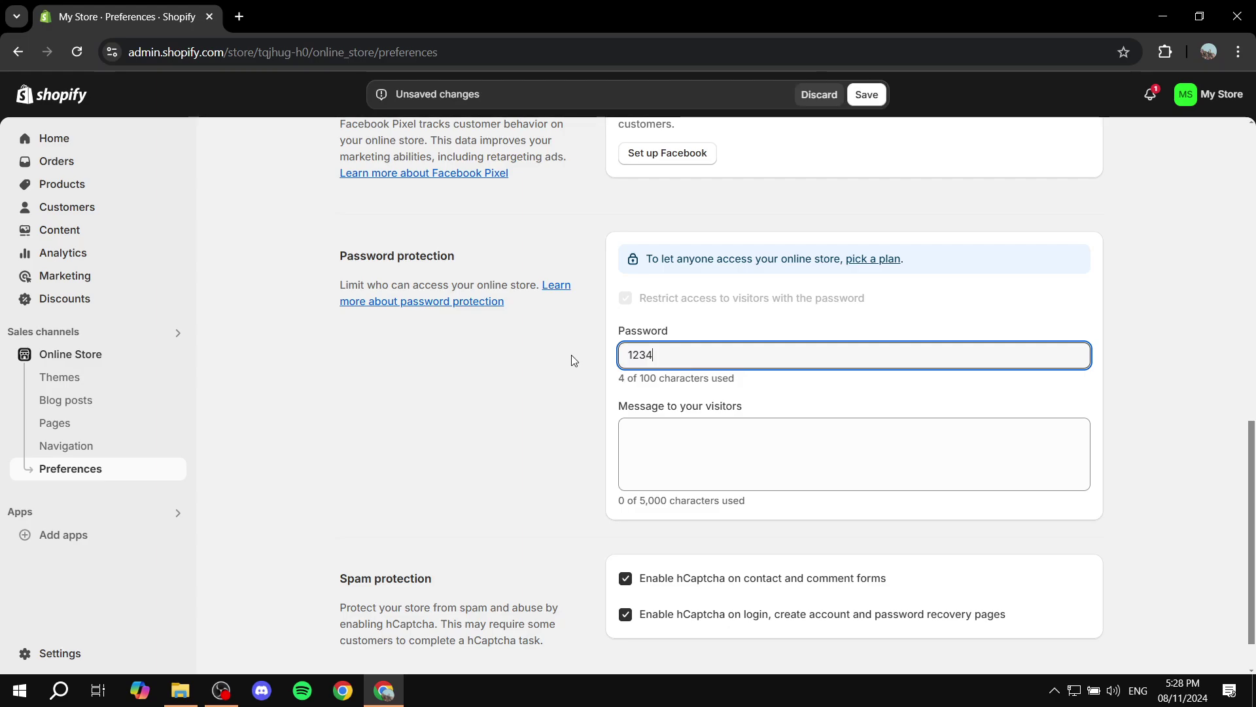
text(5678)
triple_click(592, 412)
mouse_move(611, 412)
mouse_down()
mouse_move(724, 406)
mouse_move(628, 405)
mouse_up()
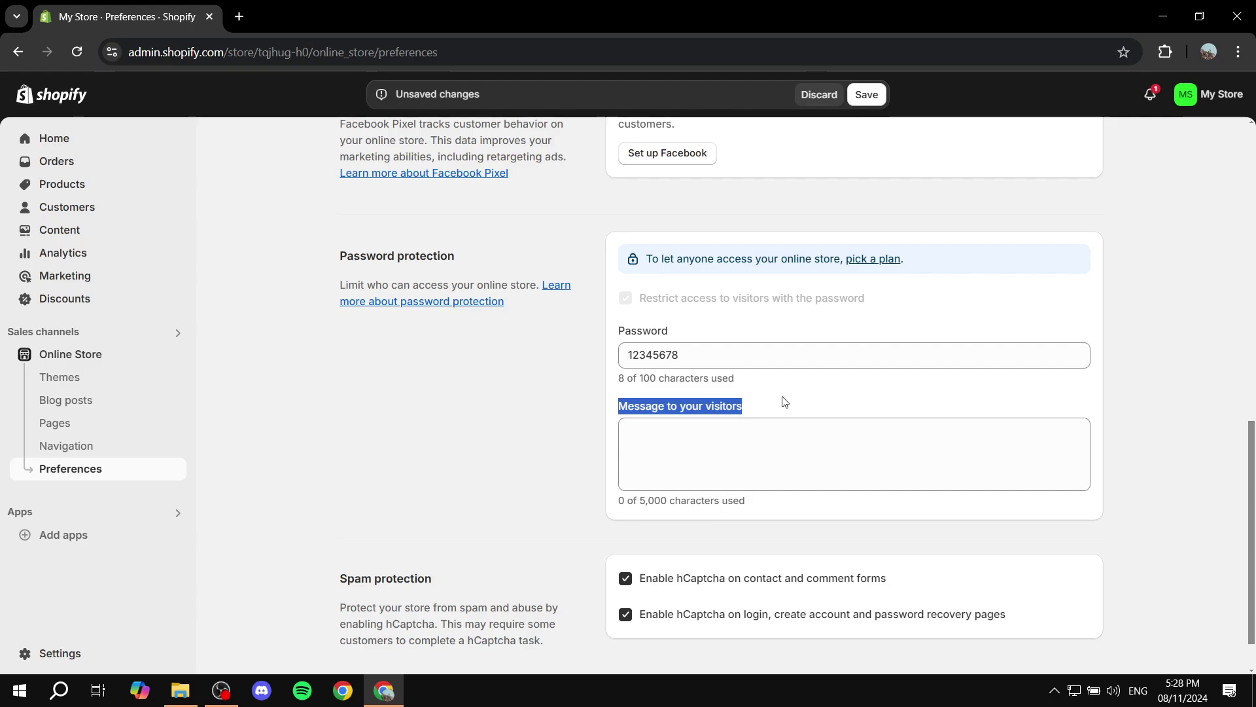
Enter the visitor message 'Closed for now, See you in 2025!' and save
click(804, 451)
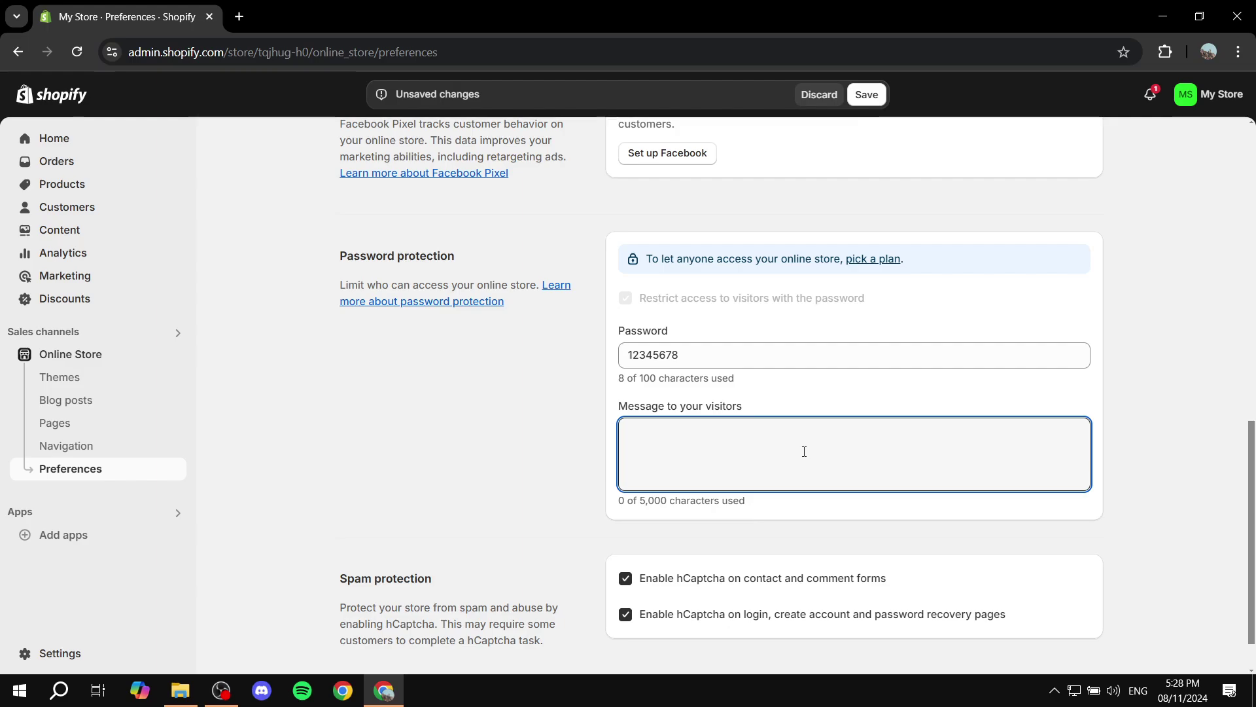
text(Closed for now, Se)
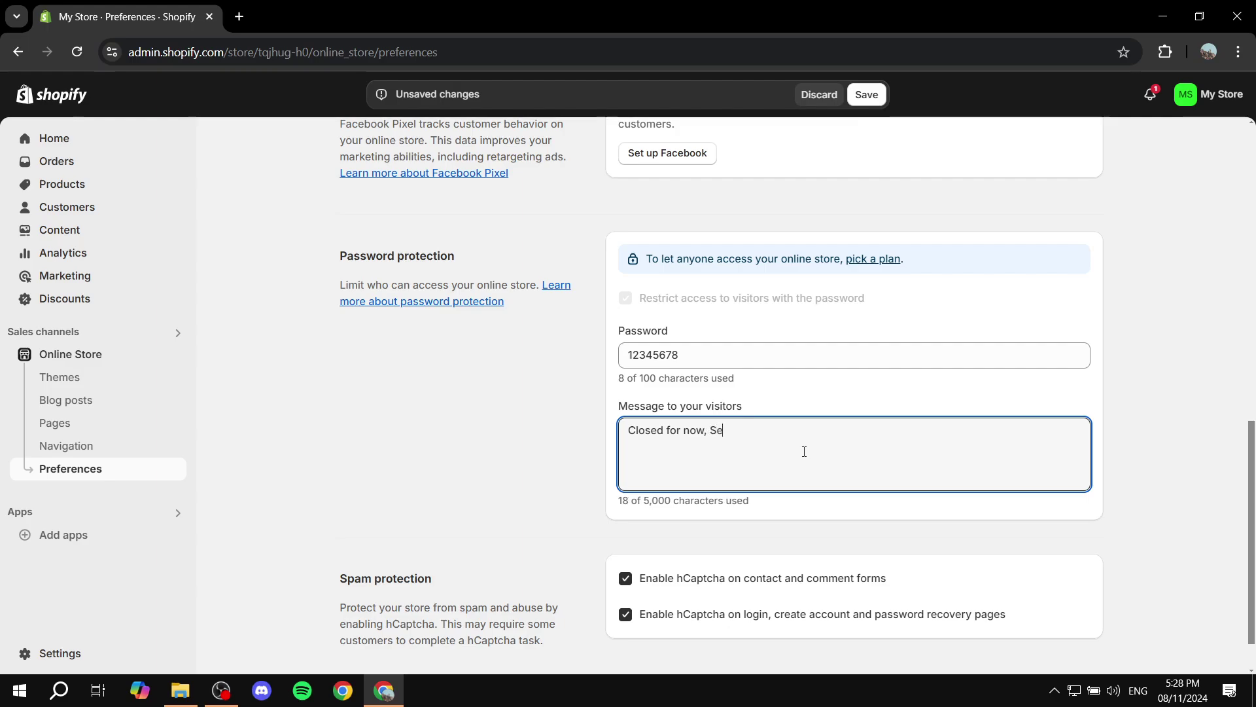
text(e you in 2025!)
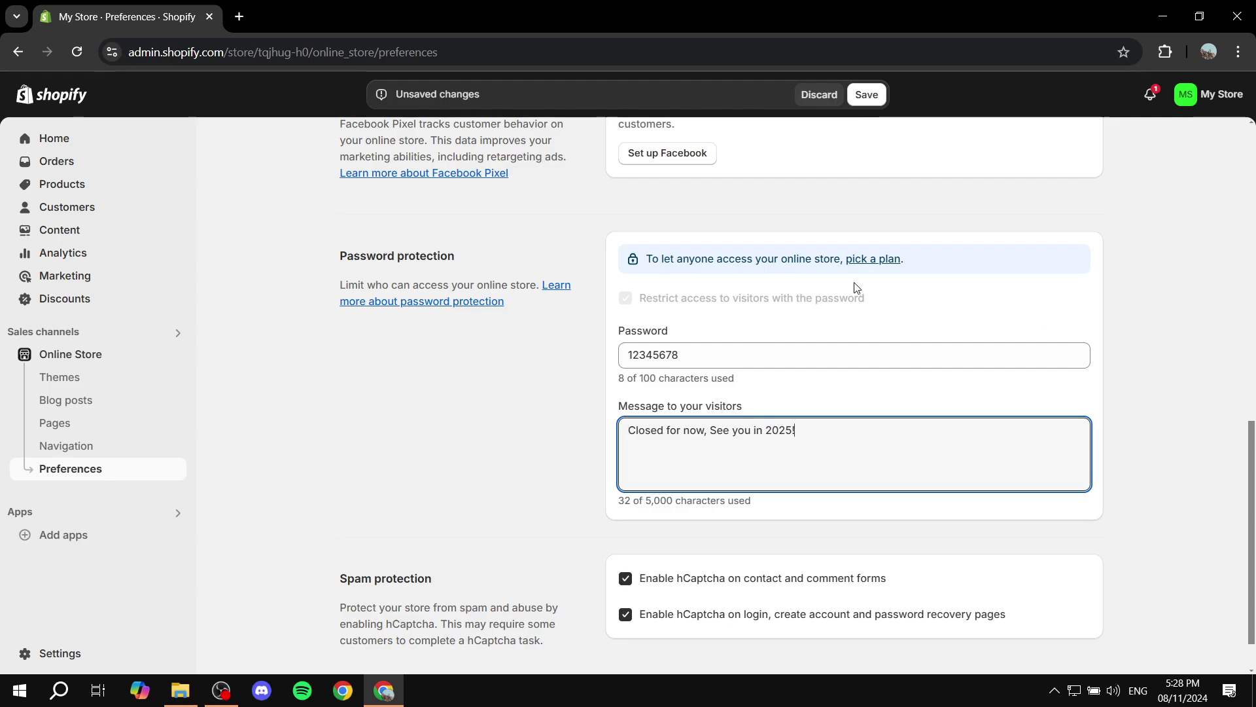
click(867, 98)
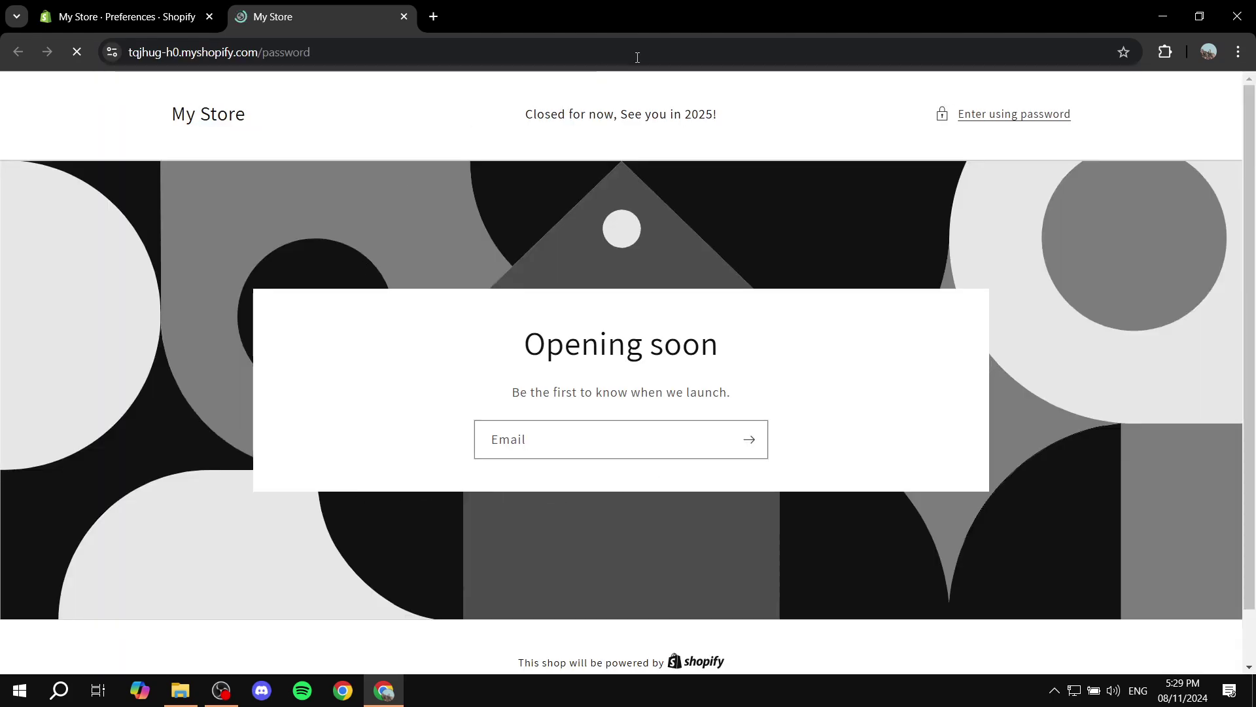
Check the Opening soon page and its 'Closed for now' header message
drag(517, 124, 746, 121)
drag(491, 367, 854, 368)
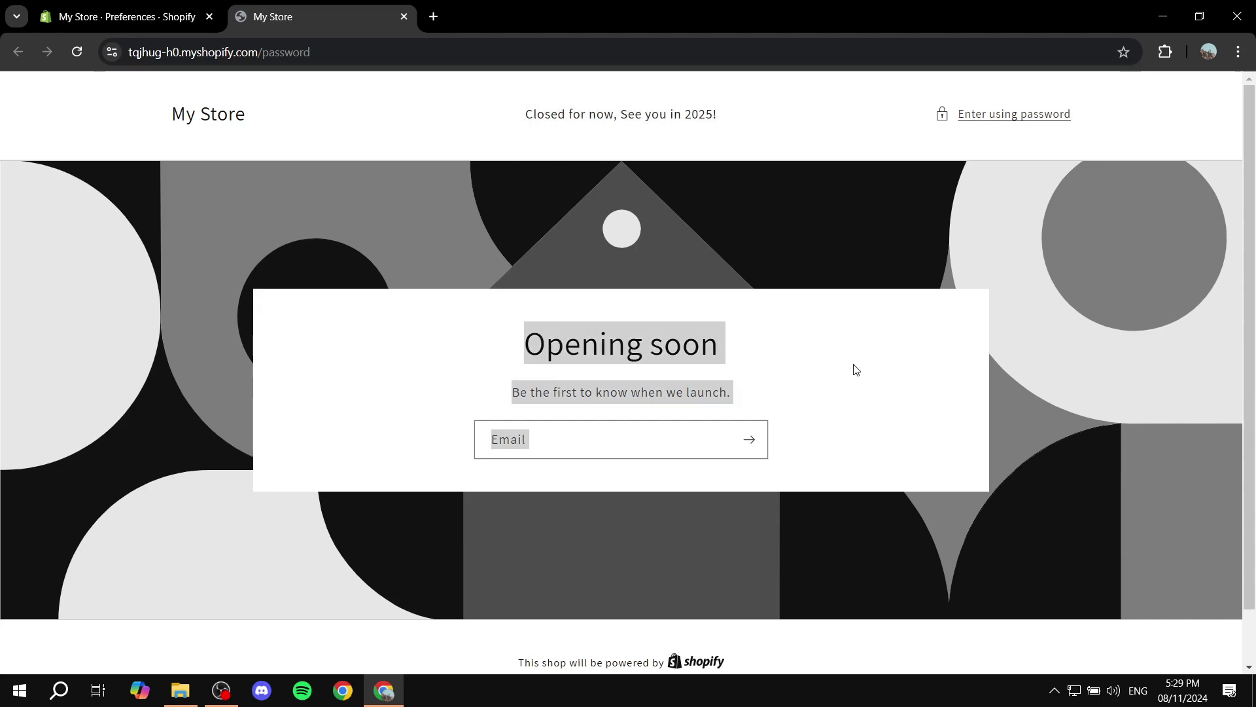
click(856, 370)
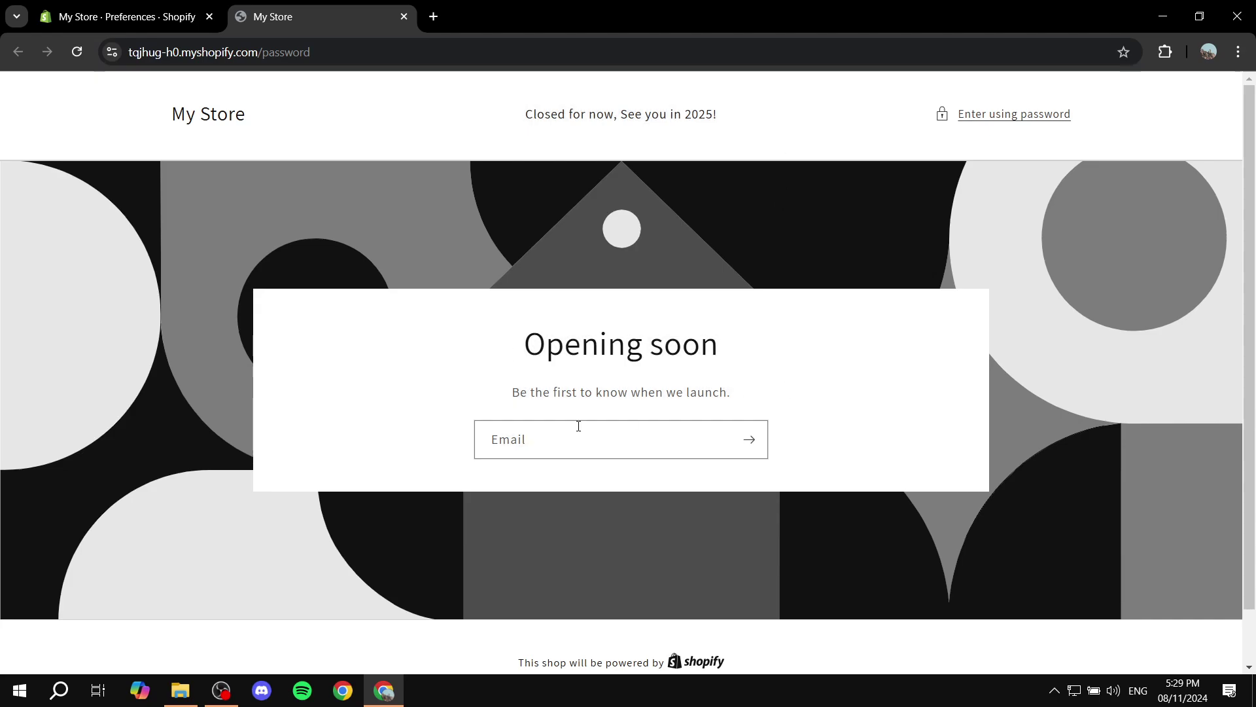
Try submitting the store password through the email sign-up field
click(552, 435)
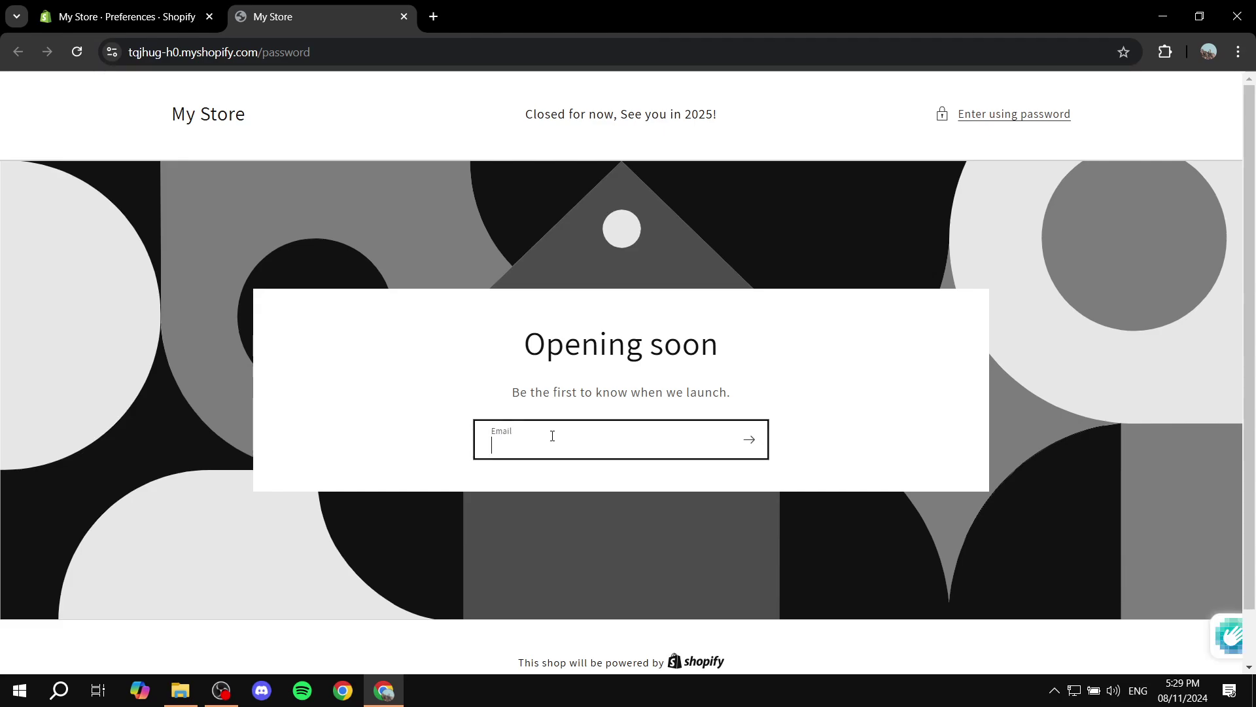
text(12345678)
key(Return)
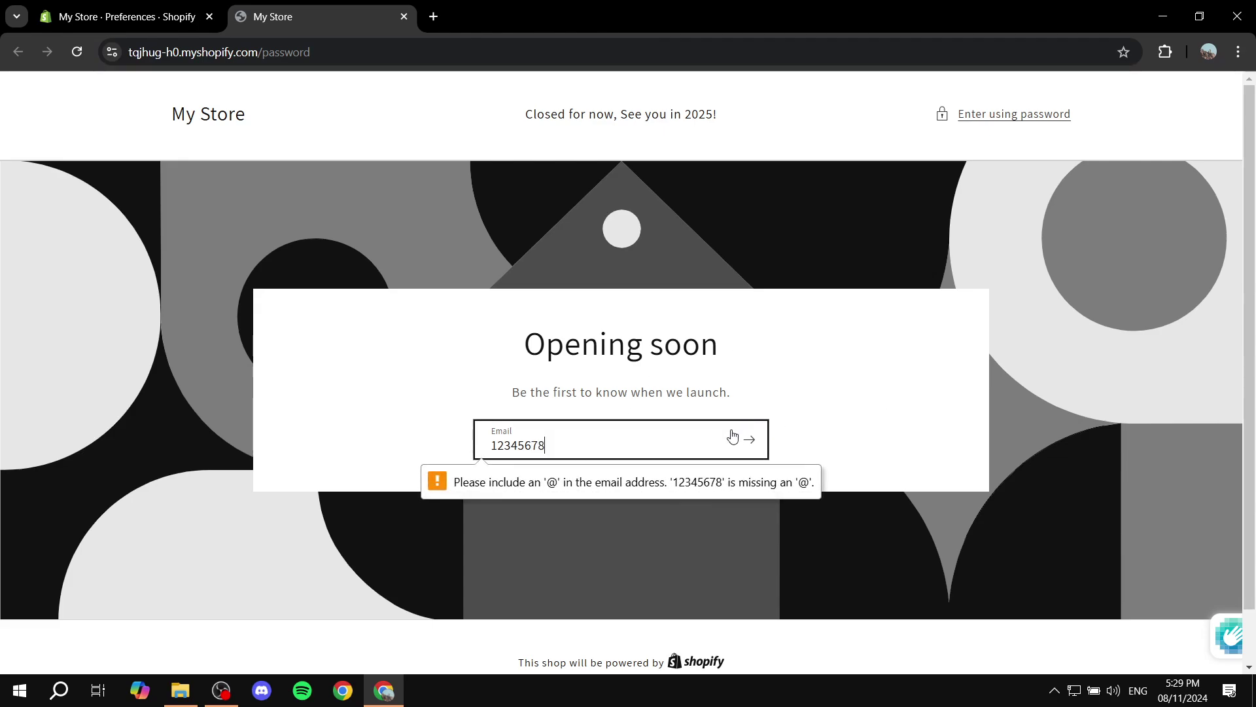
click(754, 444)
click(755, 444)
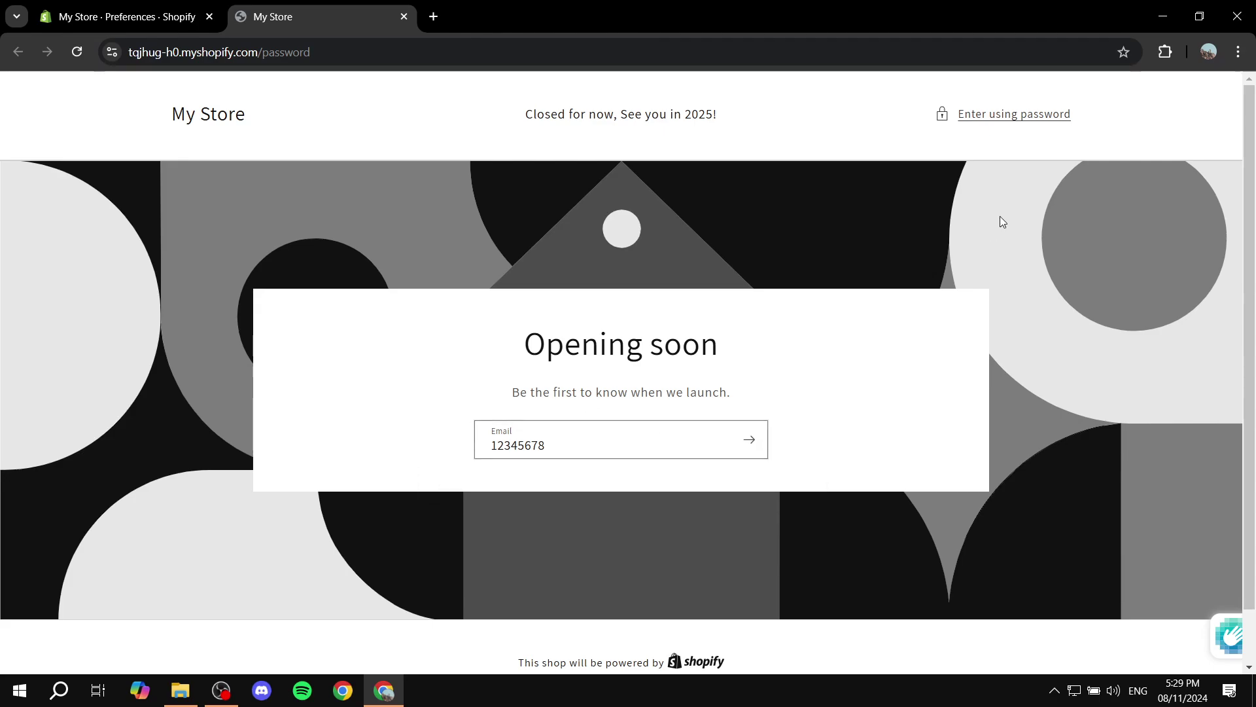
Unlock the storefront with the store password and dismiss the browser's save-password offer
click(1005, 114)
click(471, 394)
text(123)
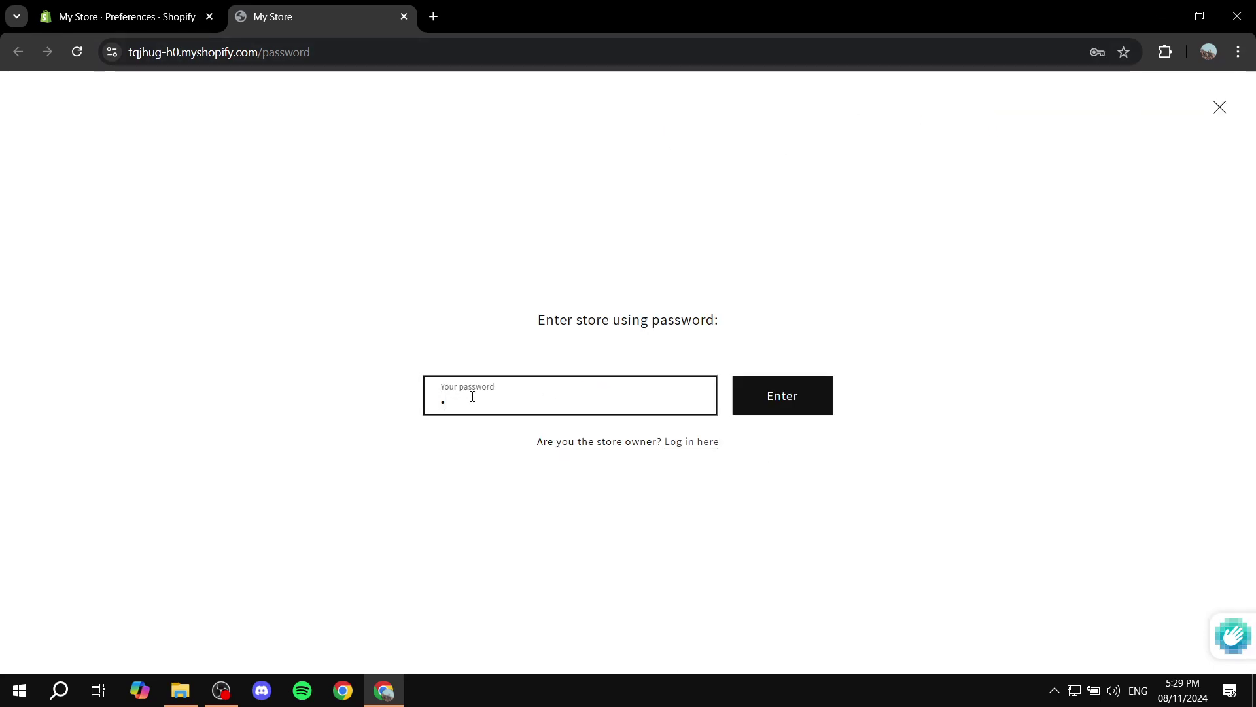
text(45678)
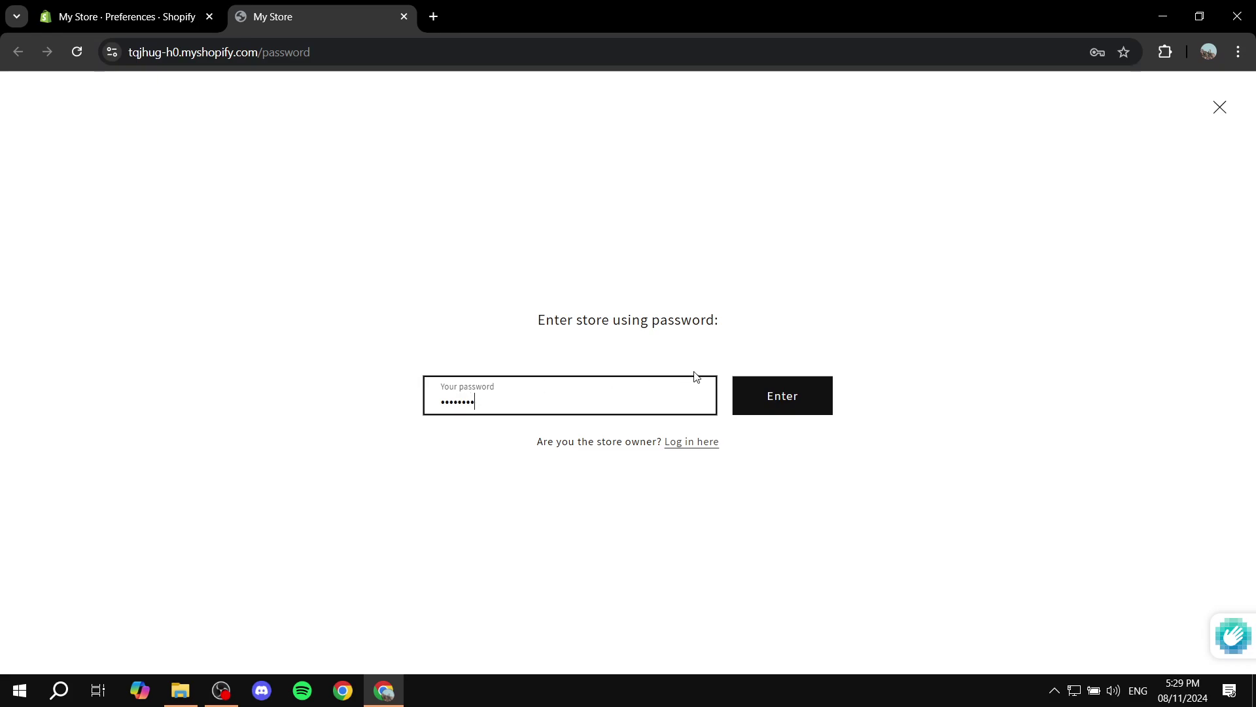
click(794, 390)
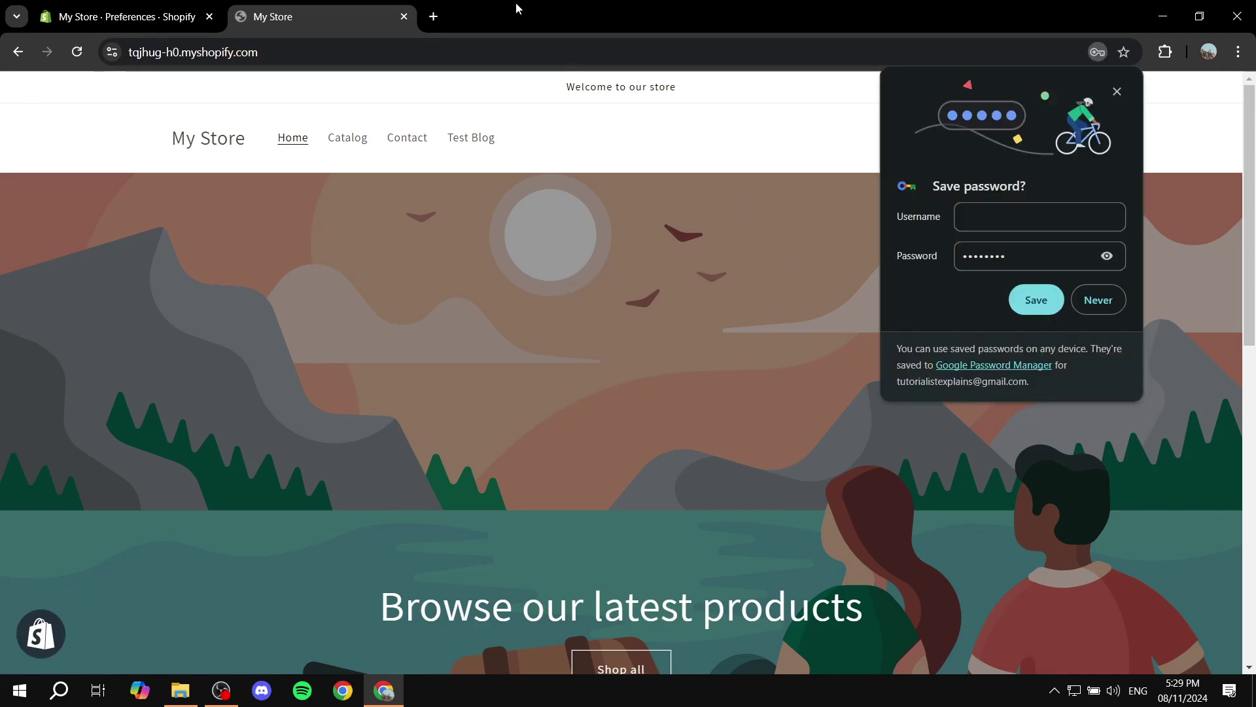
click(1089, 298)
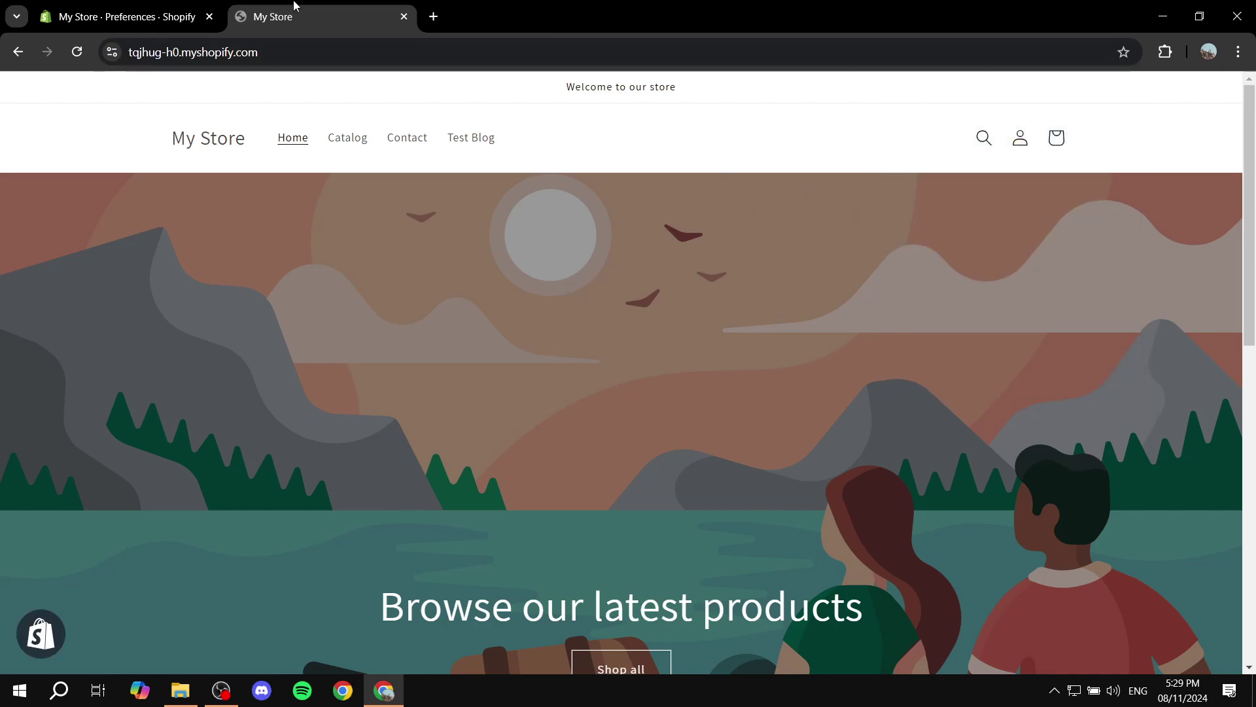